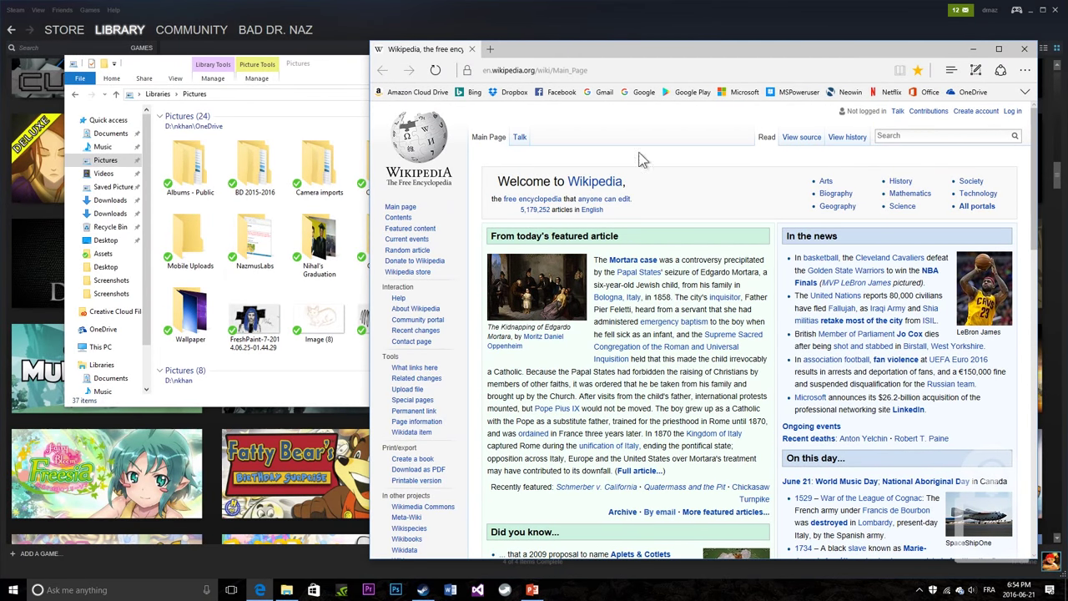
Bring the Pictures library window in front of Wikipedia and scroll through it
click(339, 73)
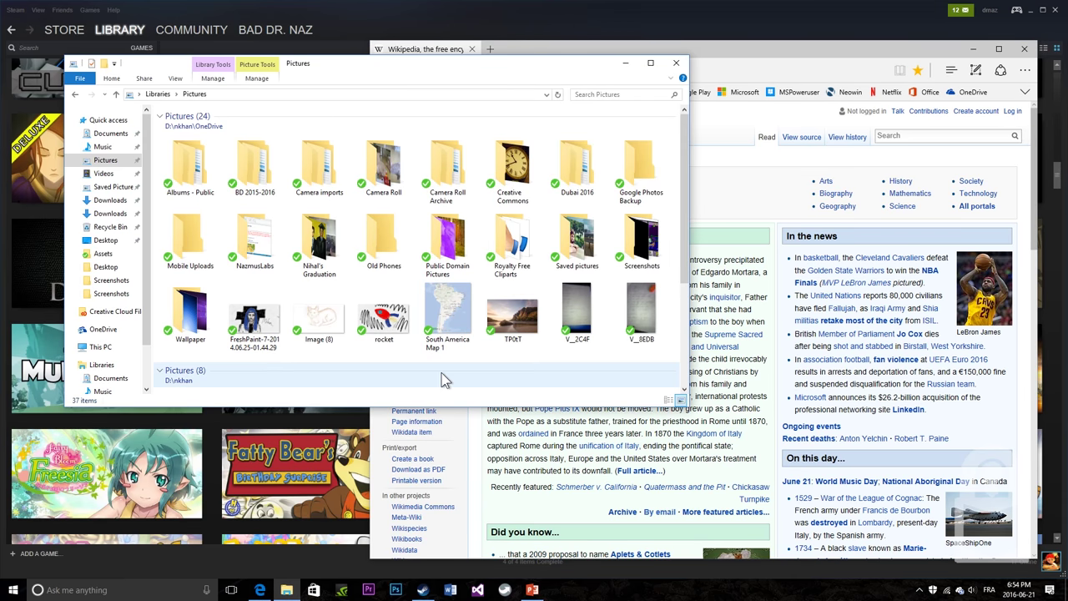
scroll(437, 263, down, 2)
scroll(436, 264, up, 2)
scroll(436, 264, down, 2)
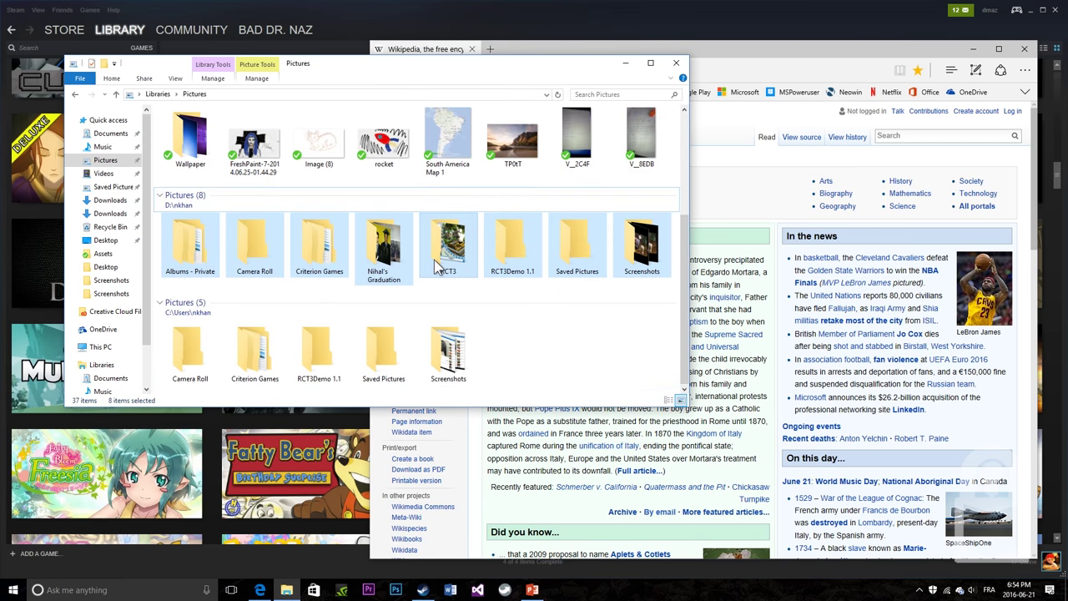
scroll(436, 264, up, 2)
Deselect the items in the second Pictures group and scroll through the library
click(482, 210)
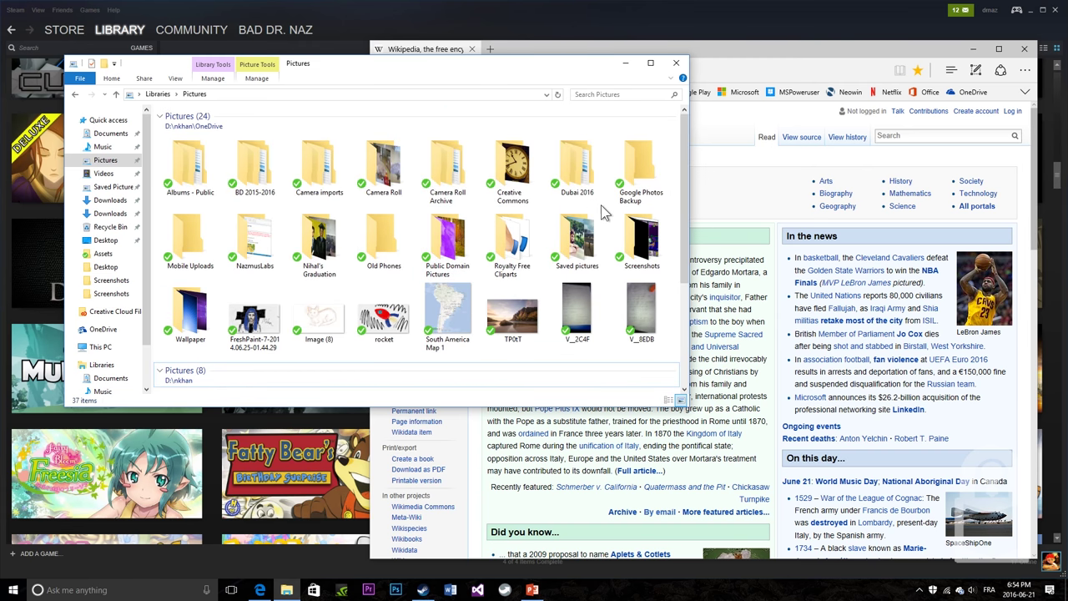
scroll(734, 198, down, 5)
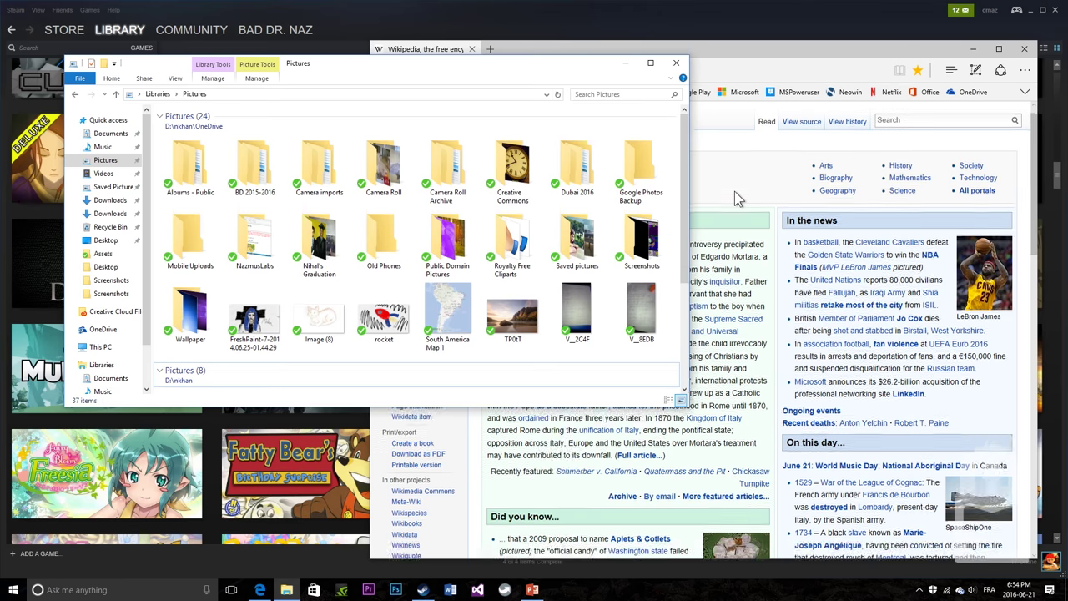
scroll(734, 198, up, 5)
scroll(734, 198, down, 4)
scroll(734, 198, up, 3)
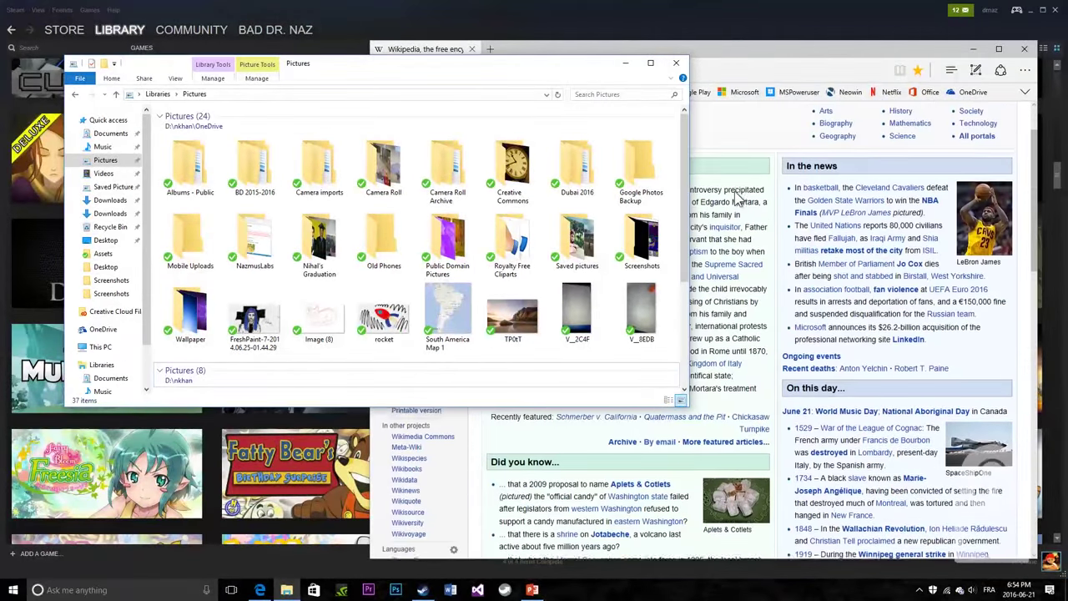
scroll(129, 186, down, 2)
scroll(129, 185, up, 2)
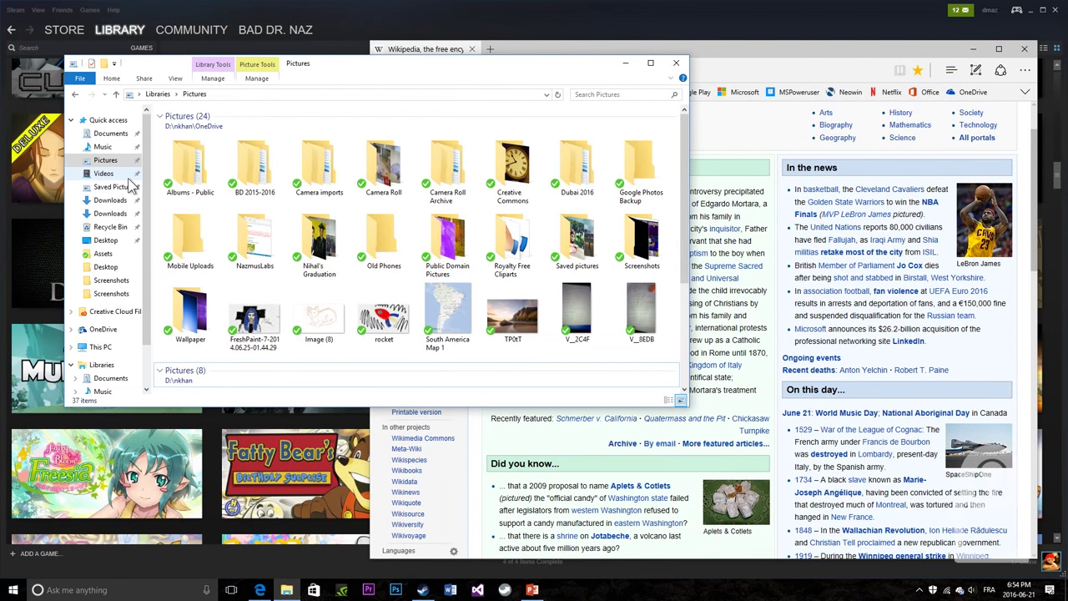
scroll(131, 178, down, 2)
scroll(131, 178, up, 3)
scroll(30, 459, down, 3)
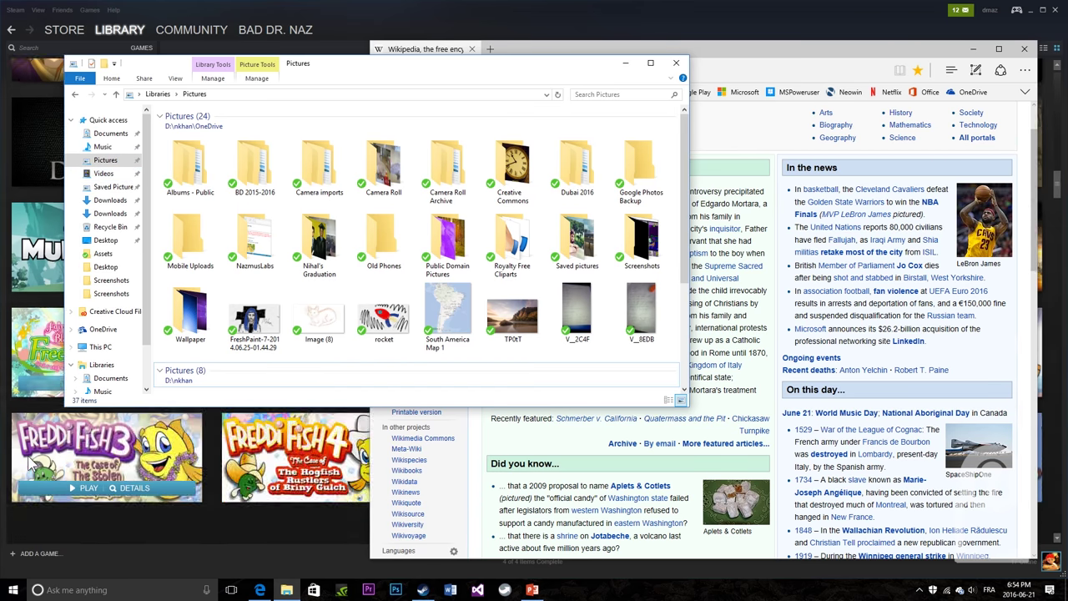
scroll(29, 459, down, 2)
scroll(30, 459, up, 2)
scroll(29, 459, up, 3)
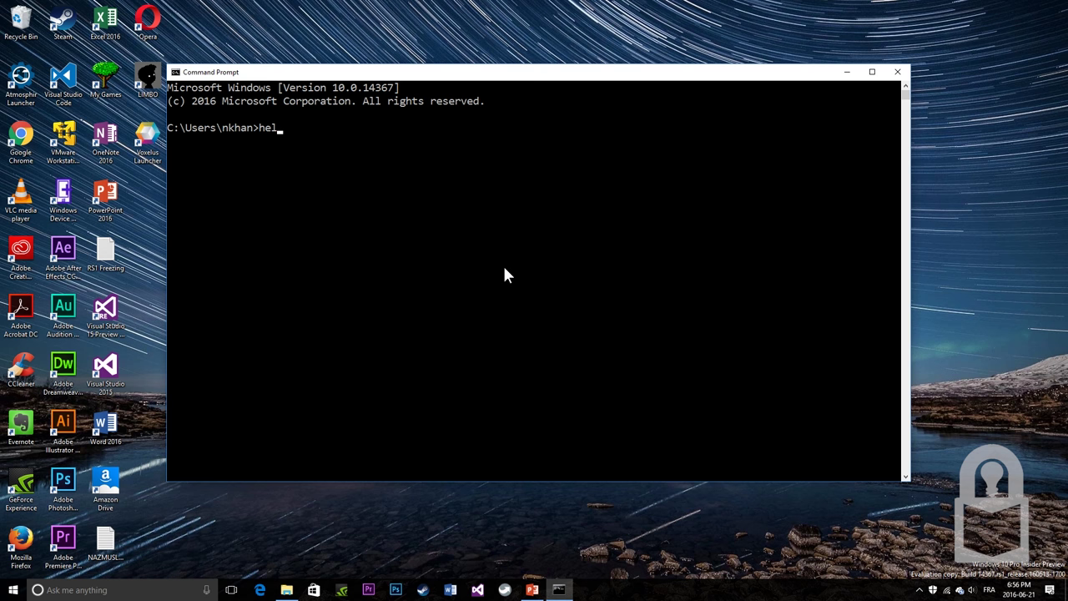
Run help to list the commands, then open the console window's Properties
text(p)
key(Return)
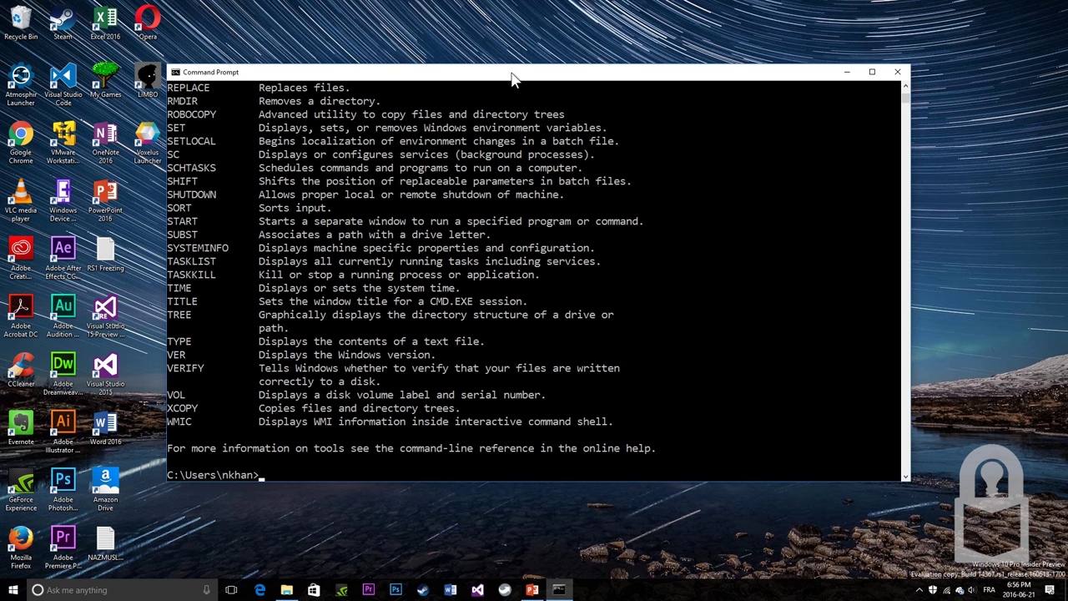
right_click(512, 78)
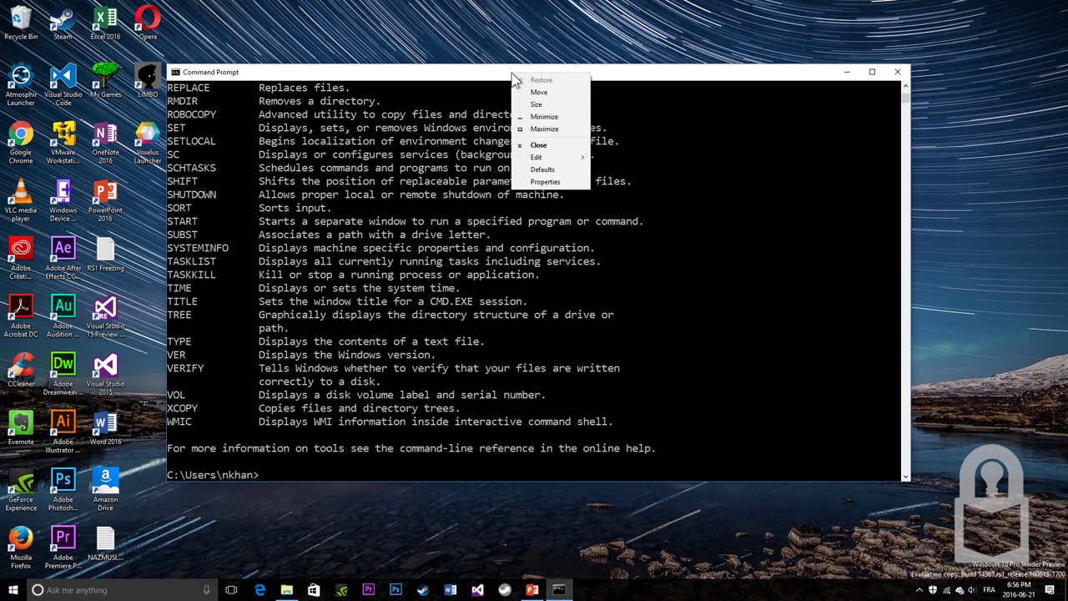
click(545, 181)
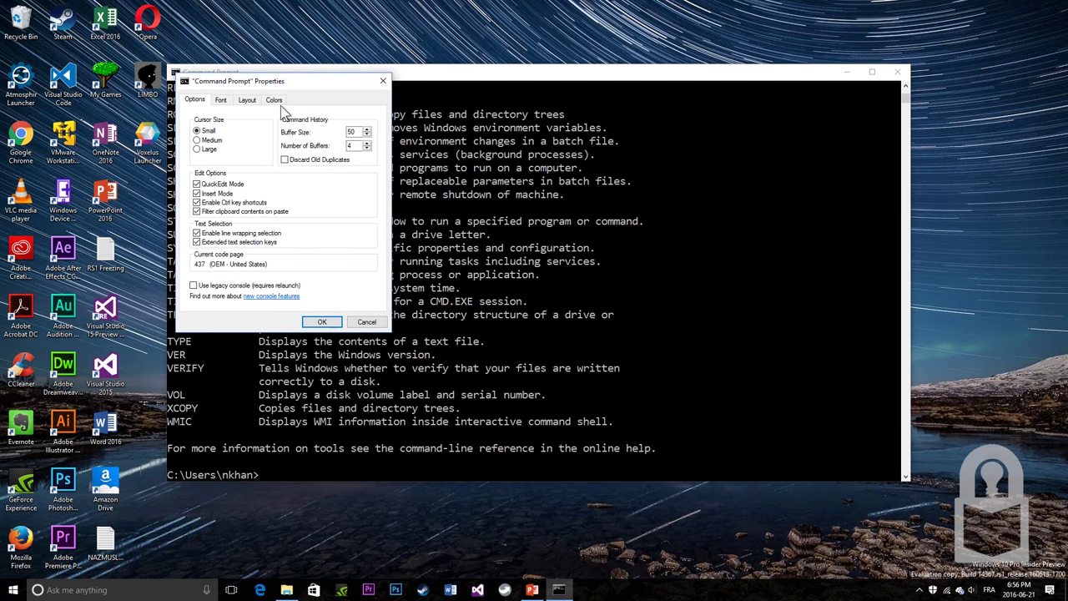
On the Colors tab, lower the Opacity slider toward transparency, then restore 100%
click(276, 101)
mouse_move(318, 285)
mouse_down()
mouse_move(298, 289)
mouse_move(318, 285)
mouse_up()
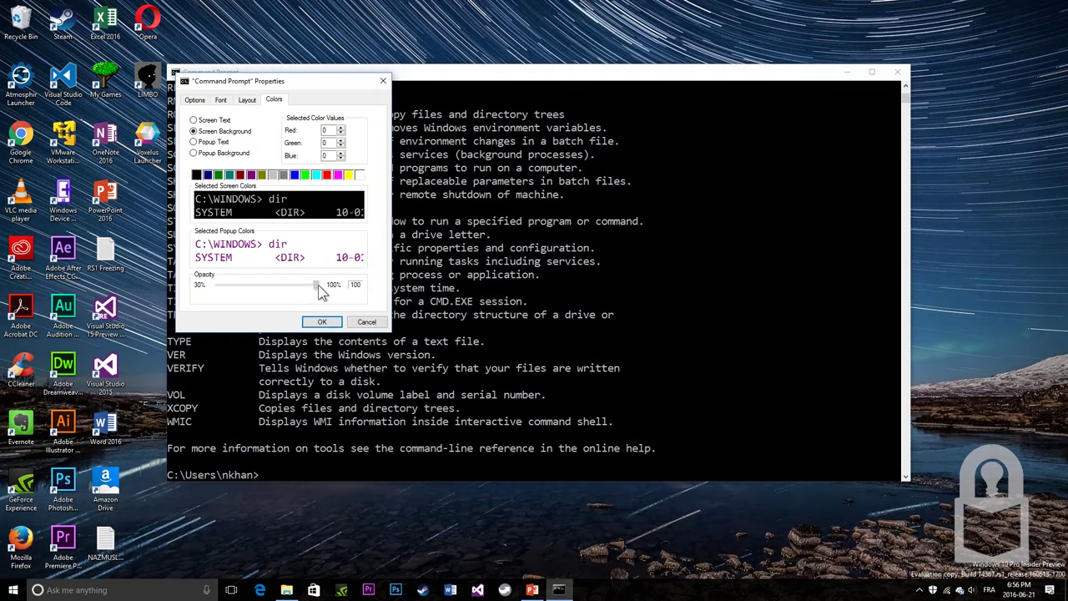
mouse_move(318, 284)
mouse_down()
mouse_move(210, 284)
mouse_move(340, 282)
mouse_move(157, 267)
mouse_move(333, 259)
mouse_up()
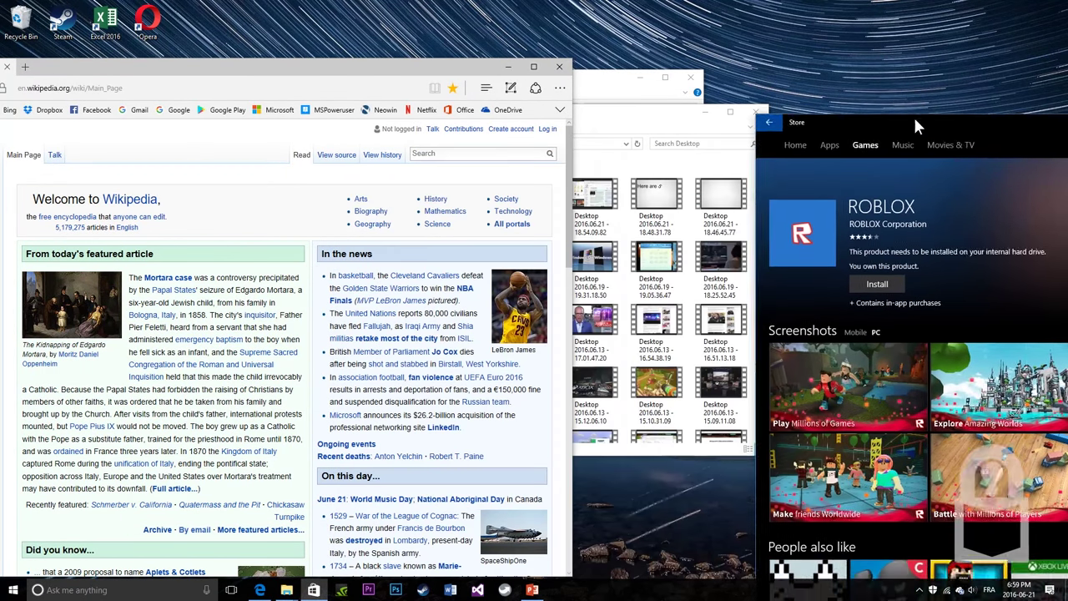
Snap Store to the right half and Wikipedia left, then move Store to the top-right quarter
drag(498, 162, 1066, 125)
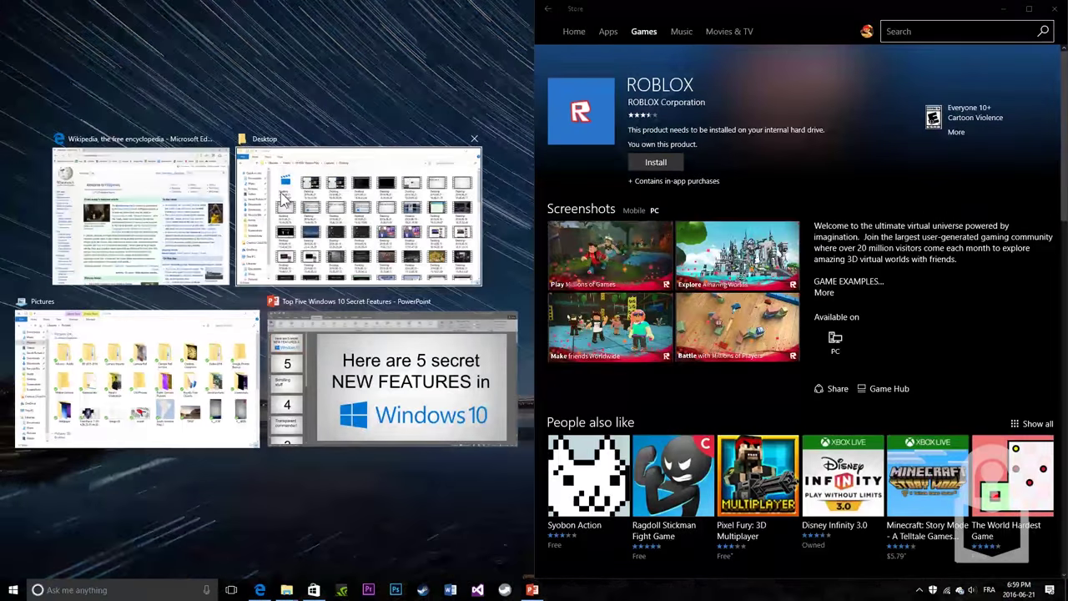
click(211, 209)
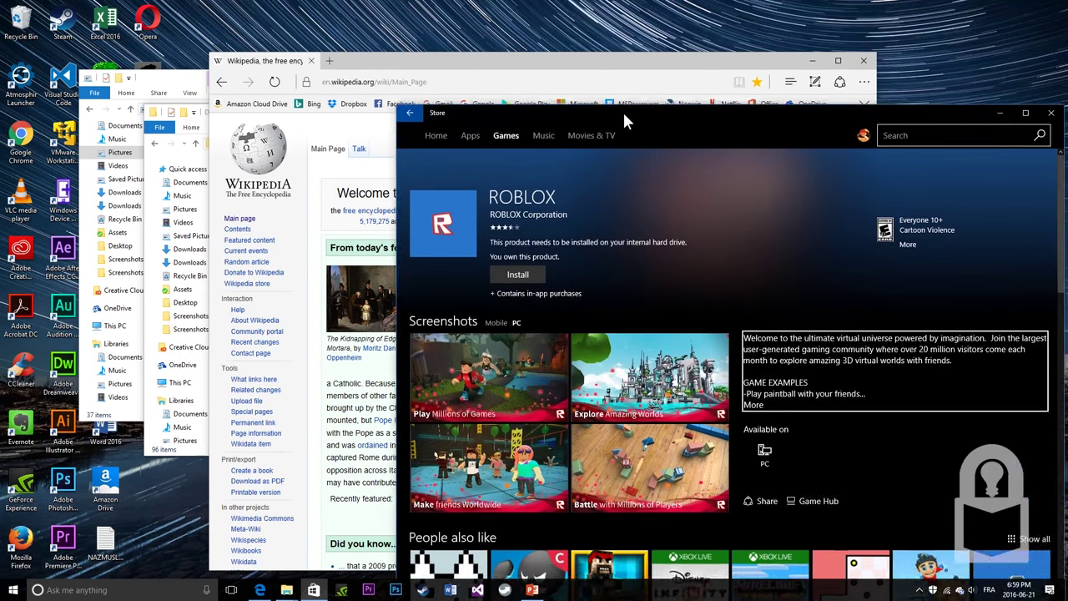
key(super+Right)
key(super+Up)
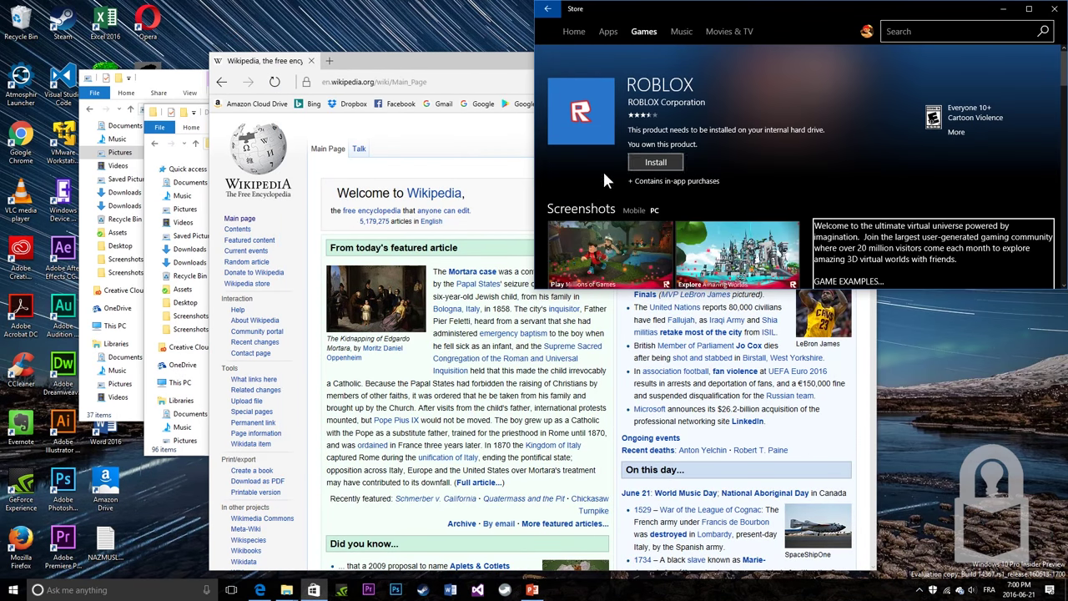
Put Wikipedia in the bottom-right quarter and fill the left with the Pictures and Desktop windows
key(super+Right)
key(super+Down)
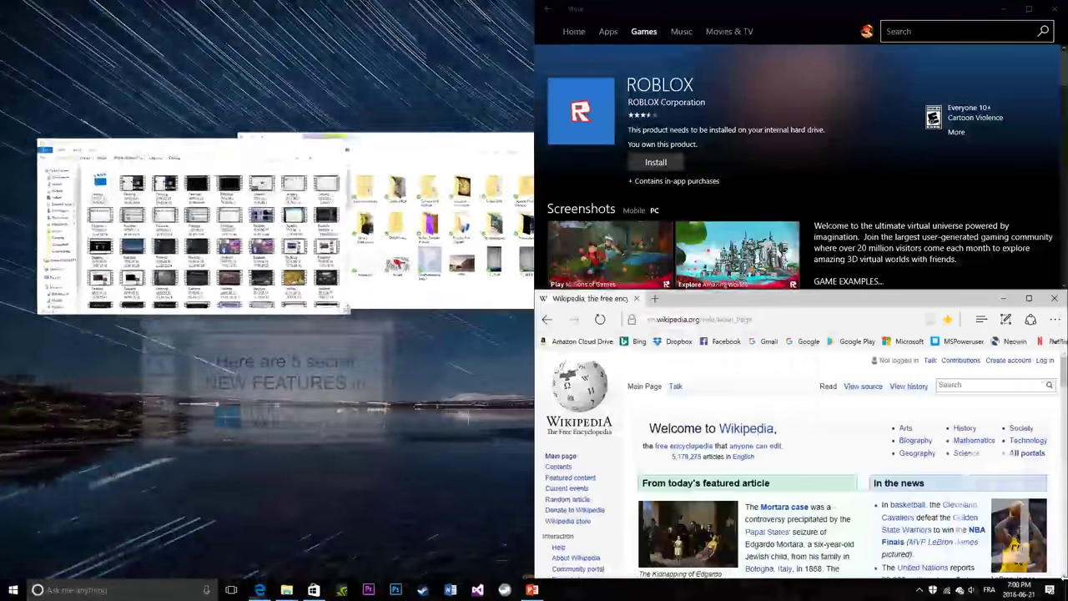
click(337, 263)
drag(324, 20, 5, 573)
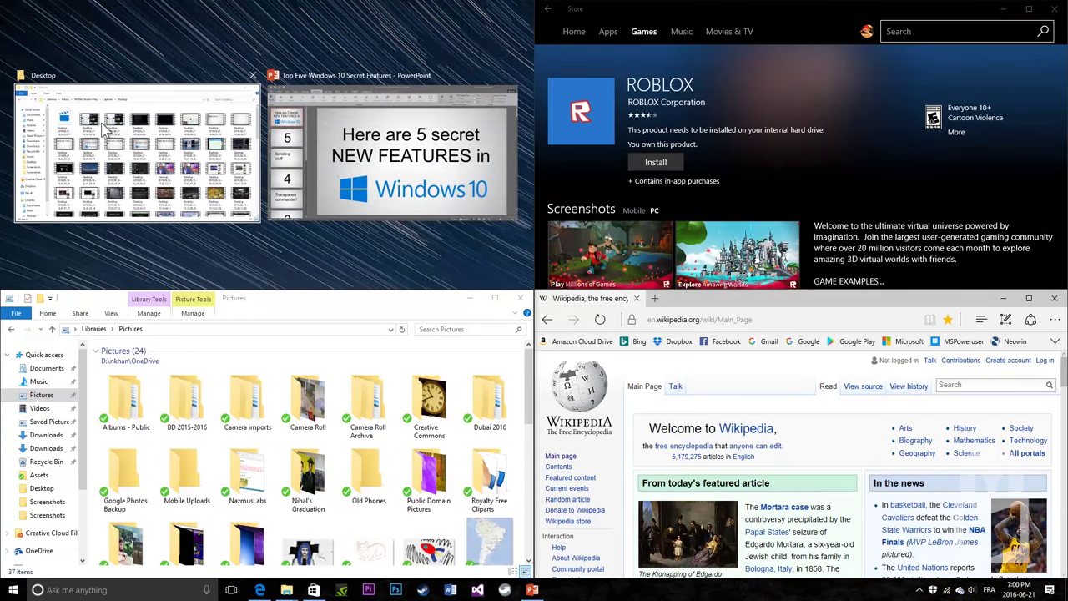
click(134, 84)
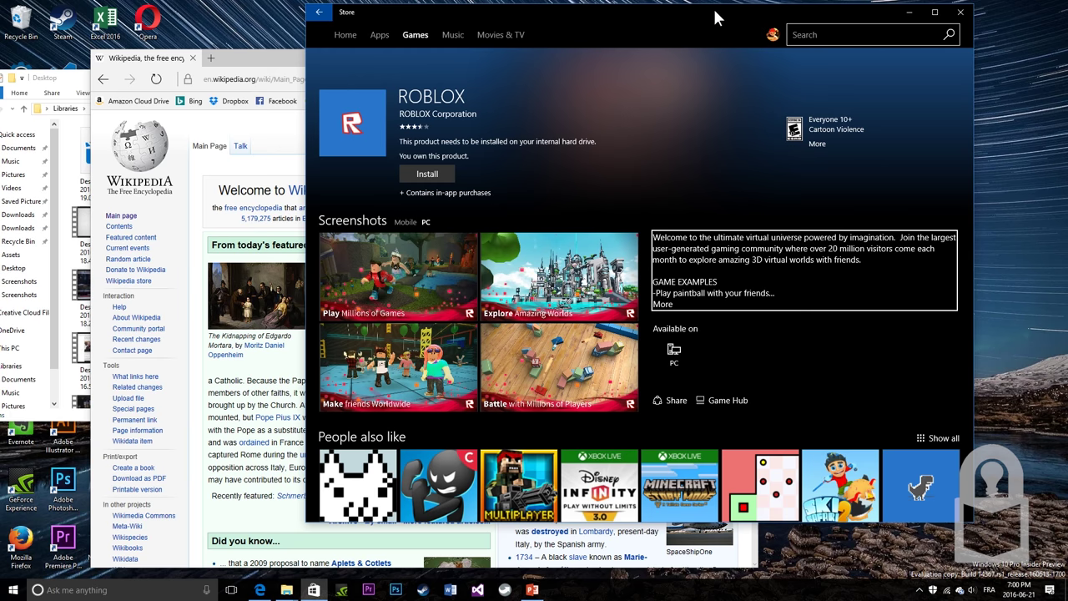
Restore Store and Wikipedia side by side and drag the divider left to narrow Wikipedia
key(super+Right)
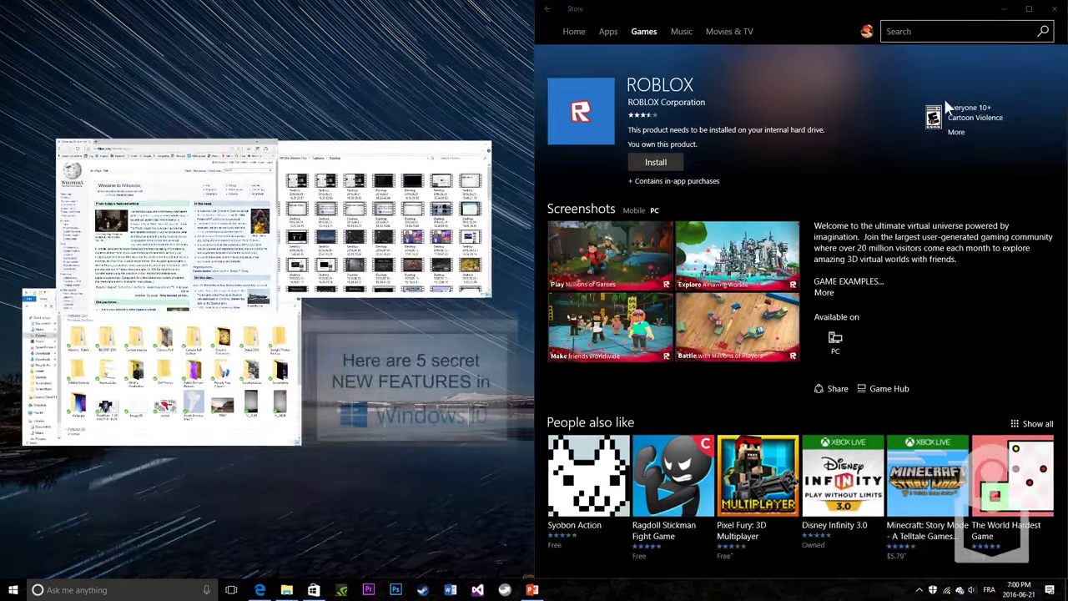
key(Return)
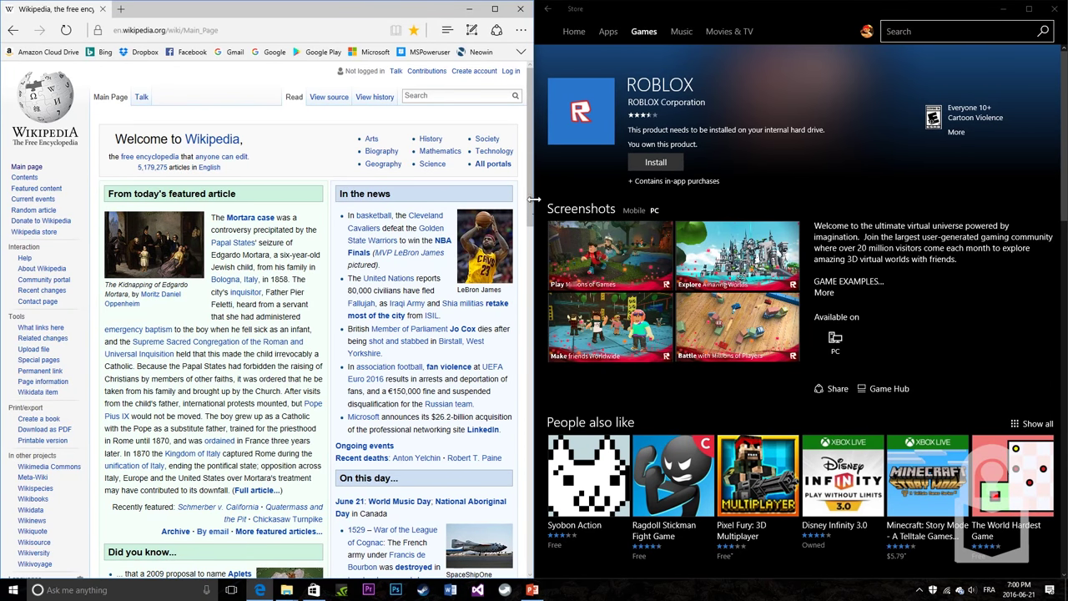
mouse_move(534, 204)
mouse_down()
mouse_move(424, 193)
mouse_move(729, 197)
mouse_move(310, 184)
mouse_move(414, 172)
mouse_move(794, 191)
mouse_move(459, 192)
mouse_up()
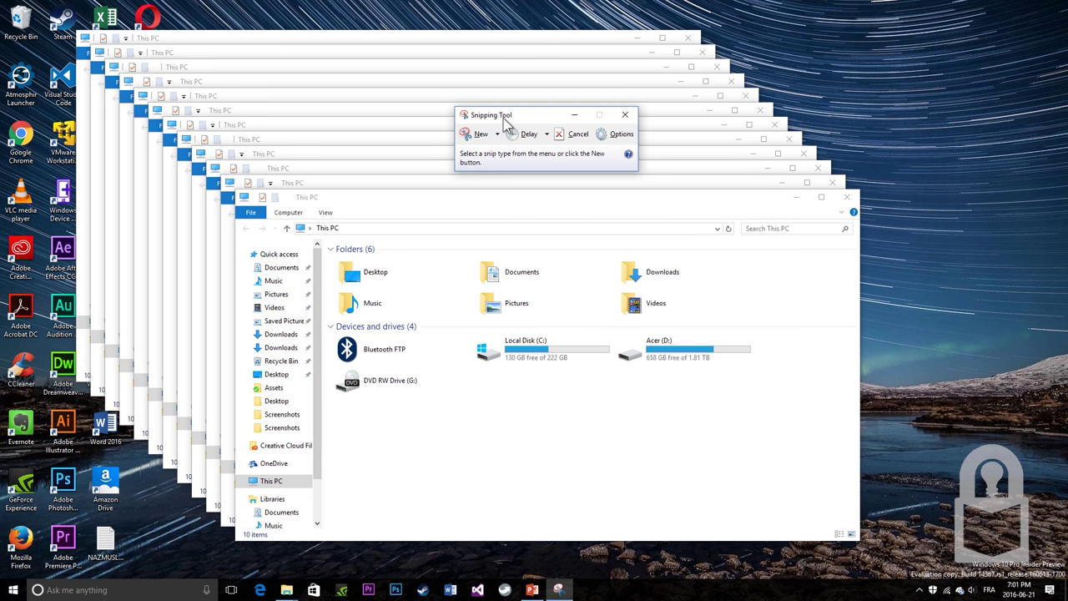
Set the Snipping Tool delay to 3 seconds and start a Full-screen Snip
click(548, 135)
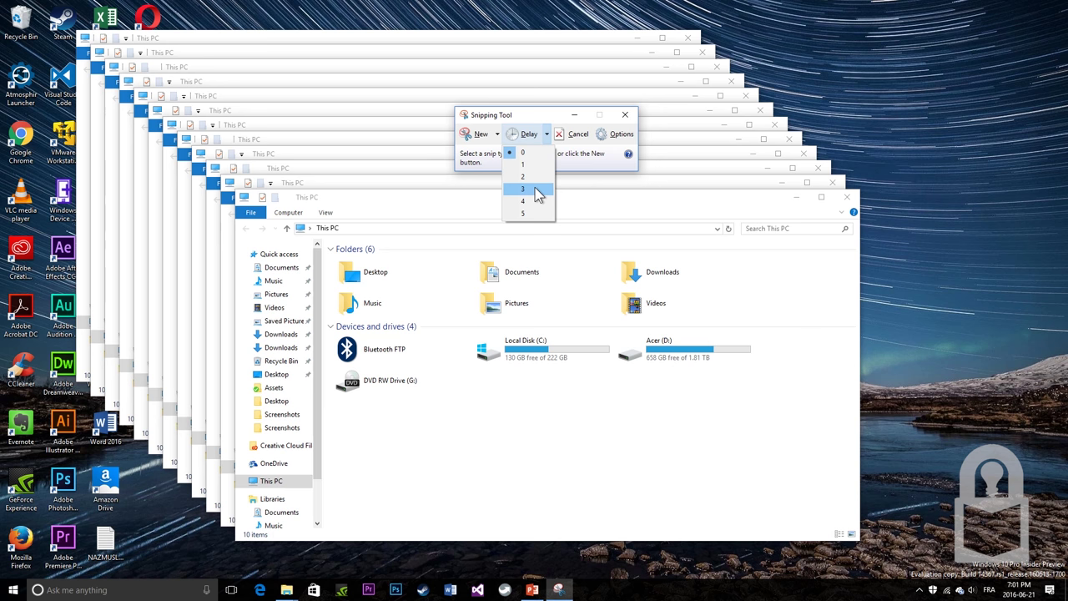
click(538, 190)
click(496, 134)
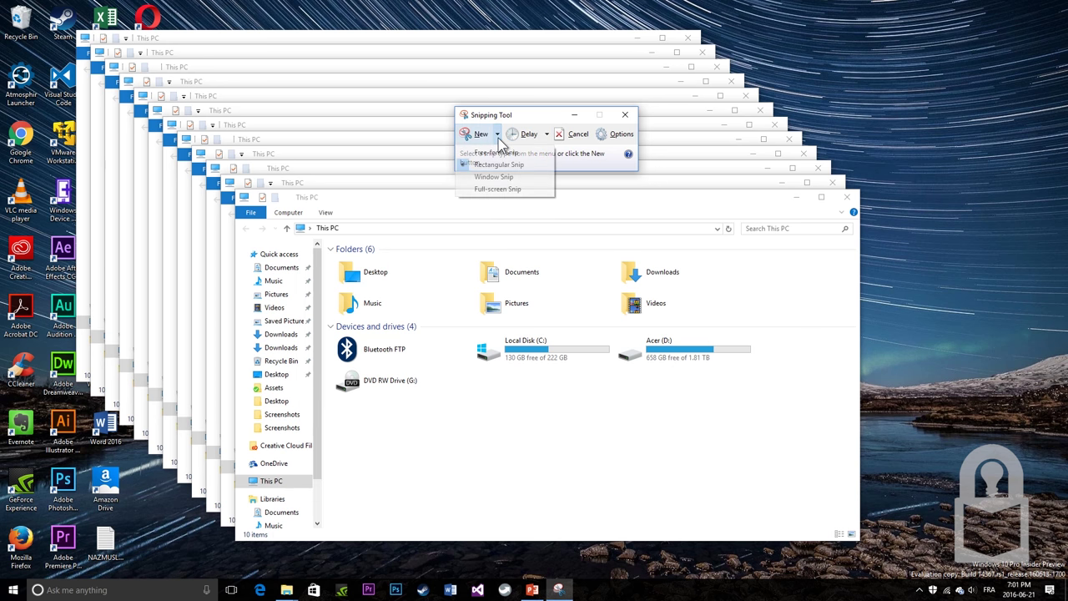
click(497, 189)
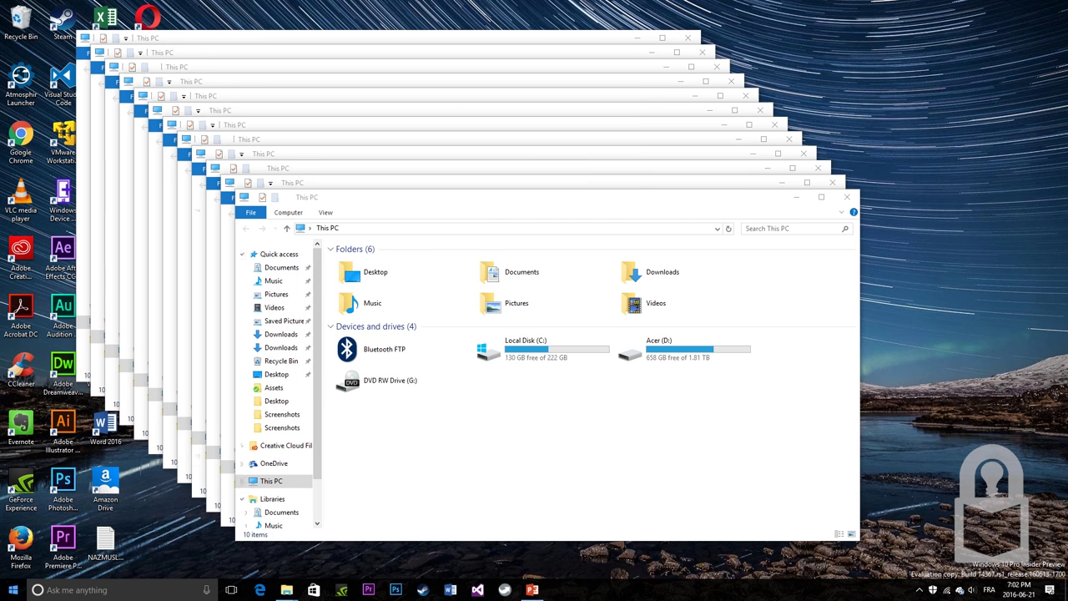
Open the Start menu before the capture fires, then close it and scroll the screenshot
key(super)
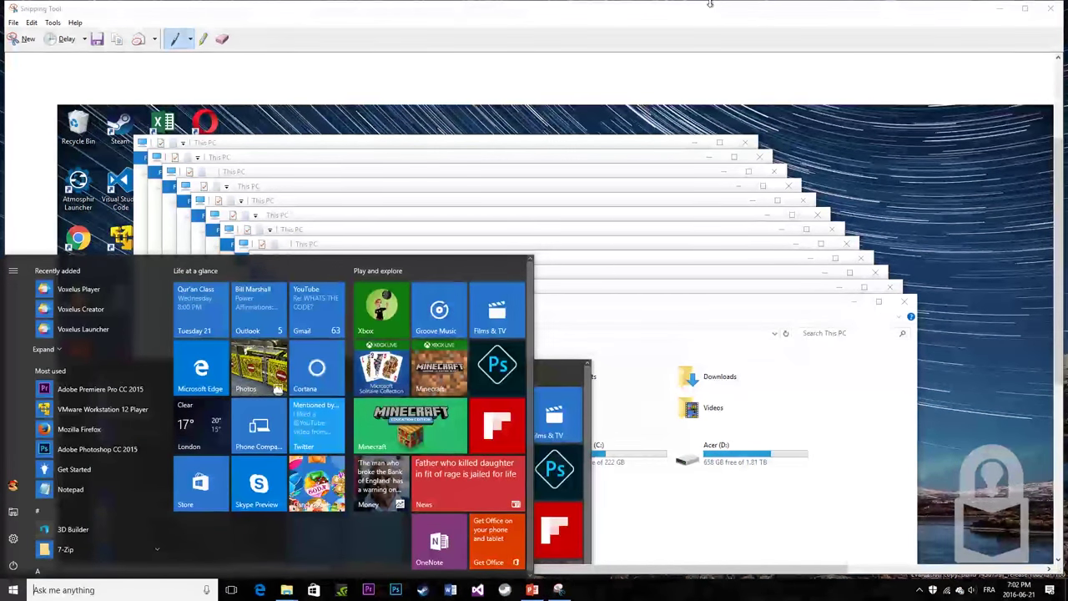
click(697, 48)
scroll(560, 317, down, 1)
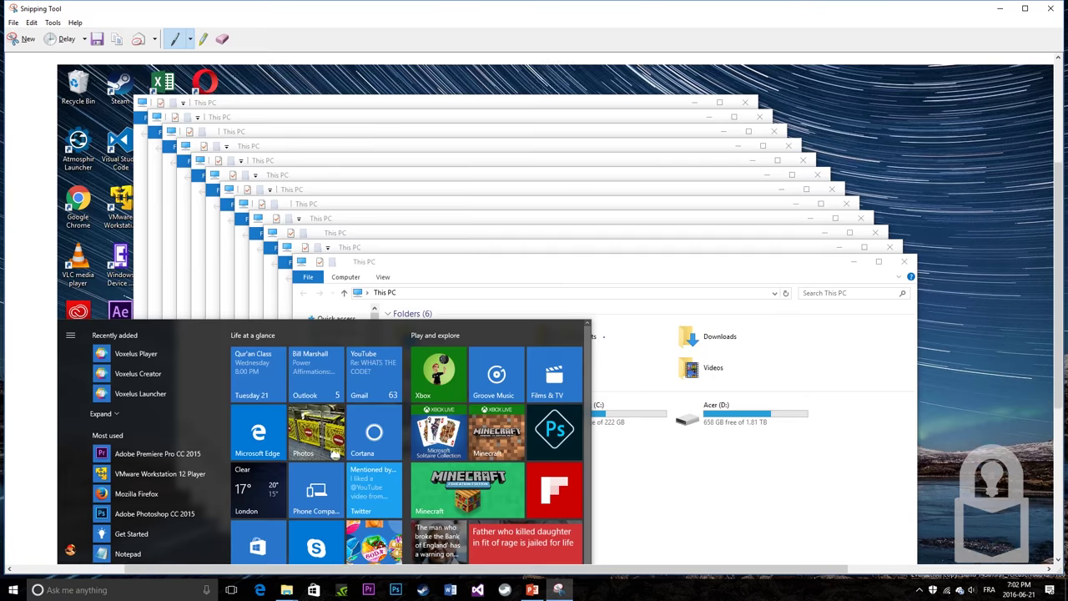
scroll(560, 317, down, 2)
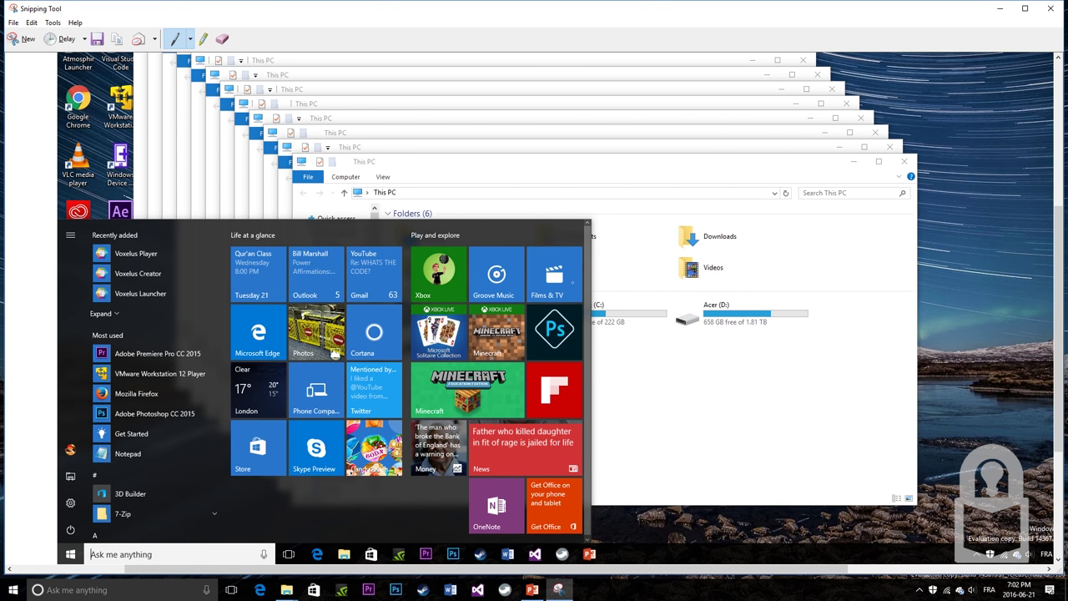
scroll(495, 309, up, 2)
scroll(495, 309, up, 1)
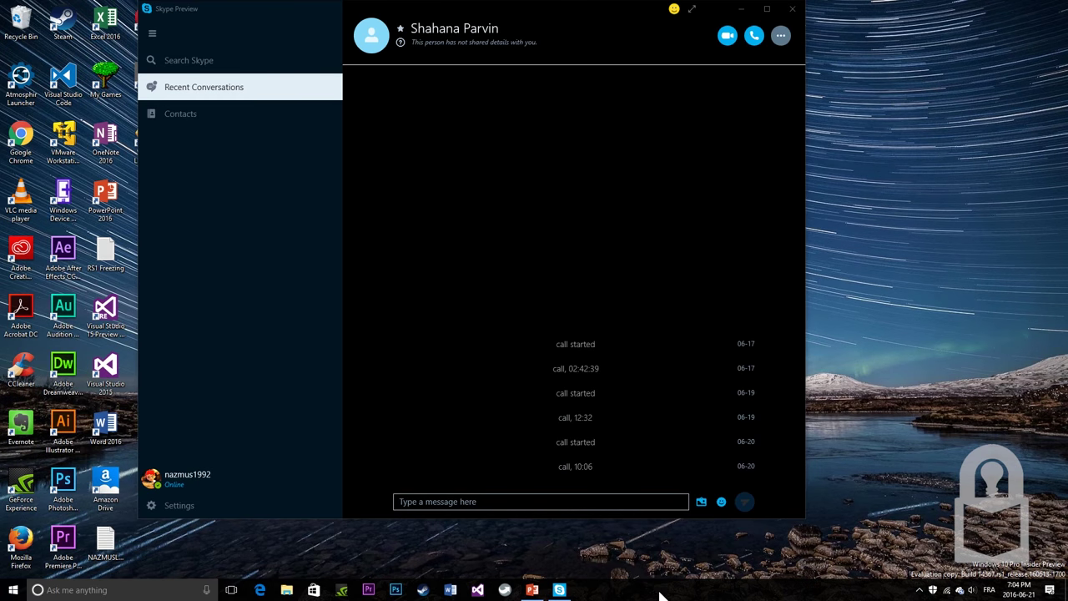
Enable 'Show touch keyboard button' from the taskbar menu and open the touch keyboard
right_click(619, 586)
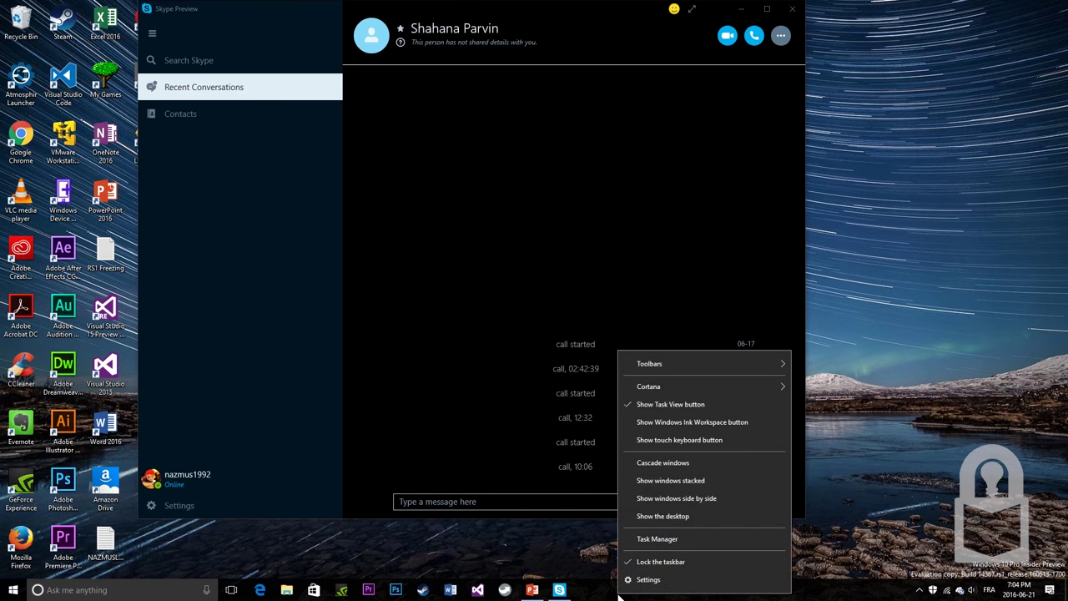
click(712, 442)
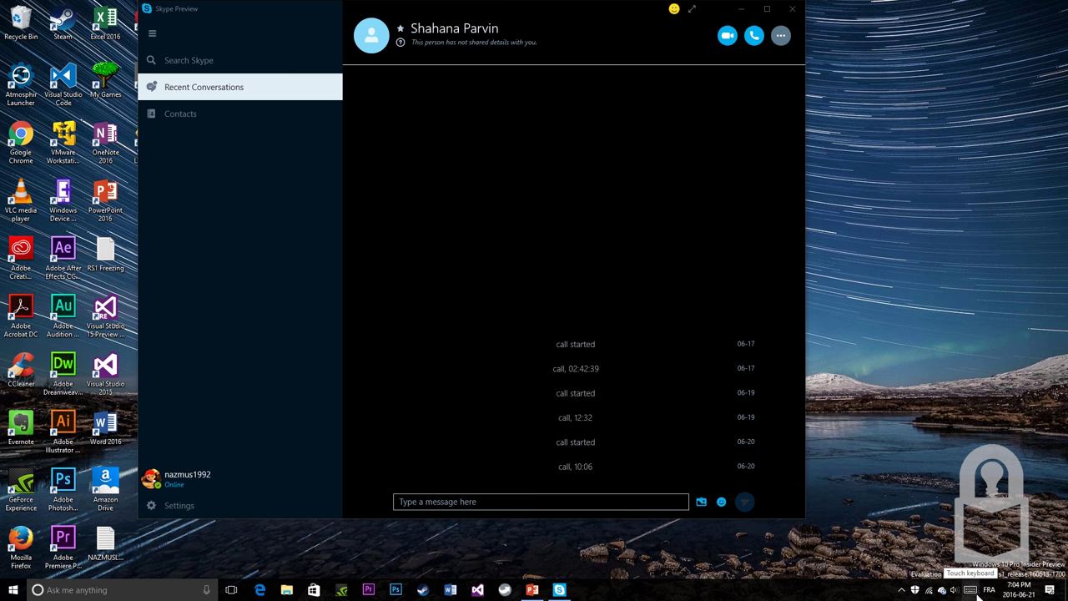
click(970, 589)
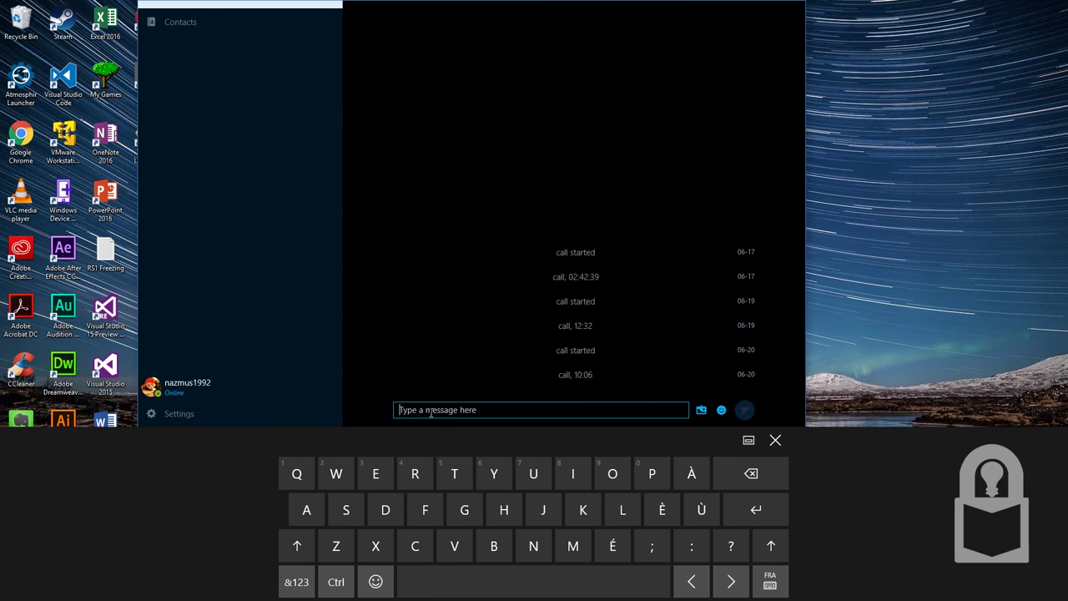
Switch the touch keyboard to emojis and add several smiley faces, ending with heart-eyes
click(382, 584)
click(470, 575)
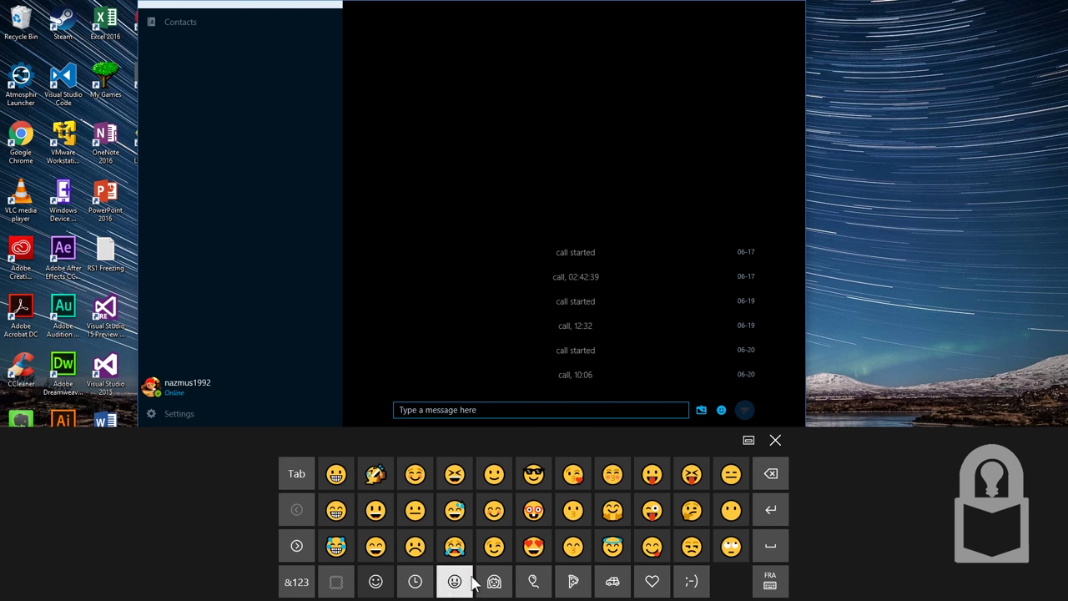
click(499, 581)
click(455, 581)
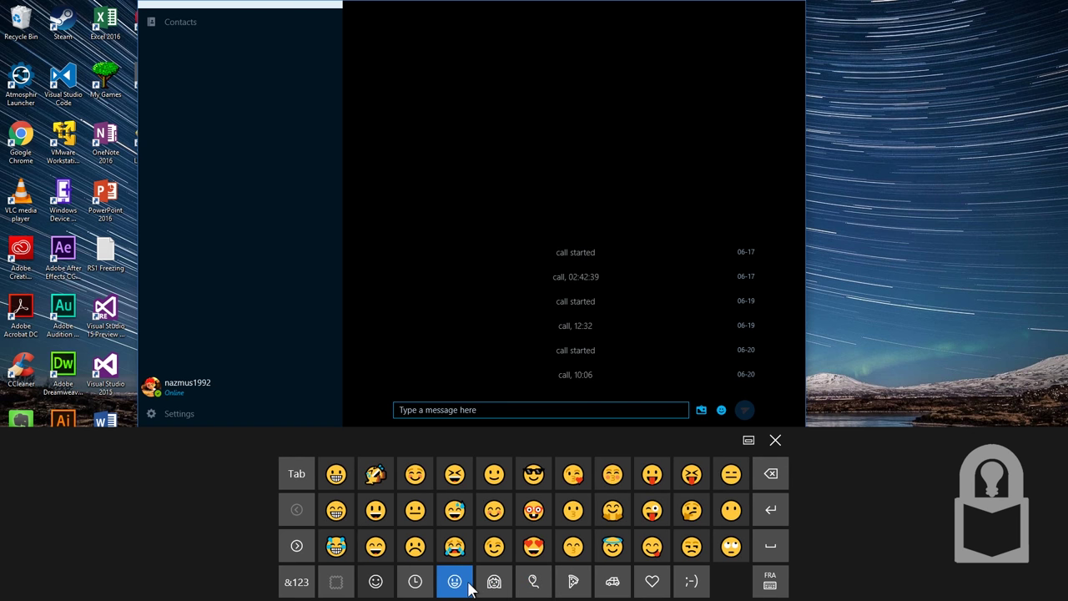
click(494, 473)
click(414, 509)
click(533, 510)
click(574, 473)
click(573, 510)
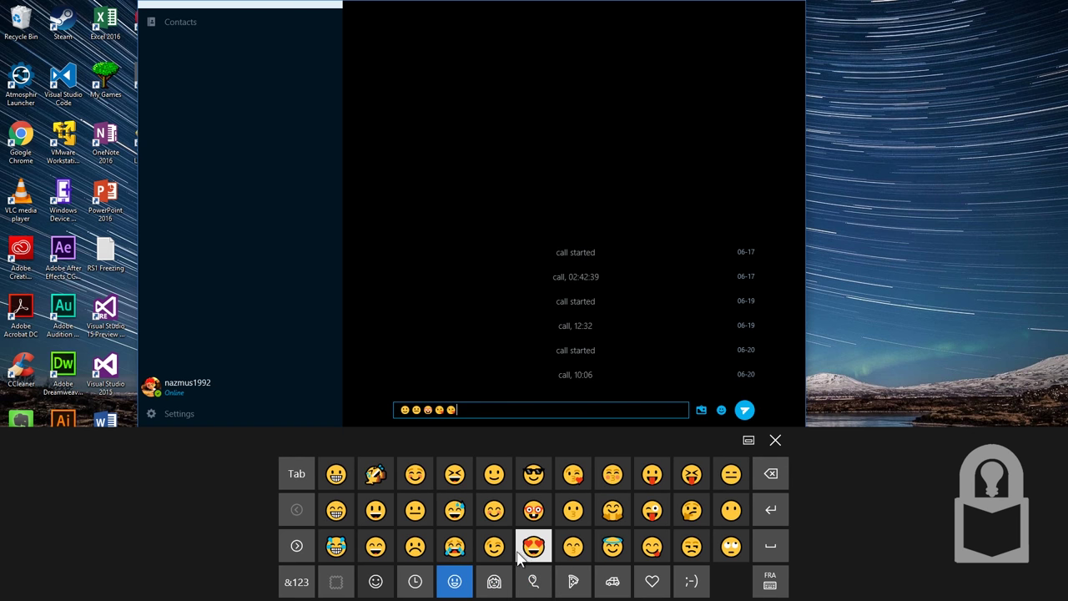
From recent emojis, add kiss, wave, several suns, moon, devil, meat and umbrella emojis
click(494, 581)
click(415, 581)
click(533, 510)
click(612, 510)
Add sun, kiss, wave, two umbrellas, three ambulances, grinning face, burger, dizzy faces, moon and onigiri
click(533, 510)
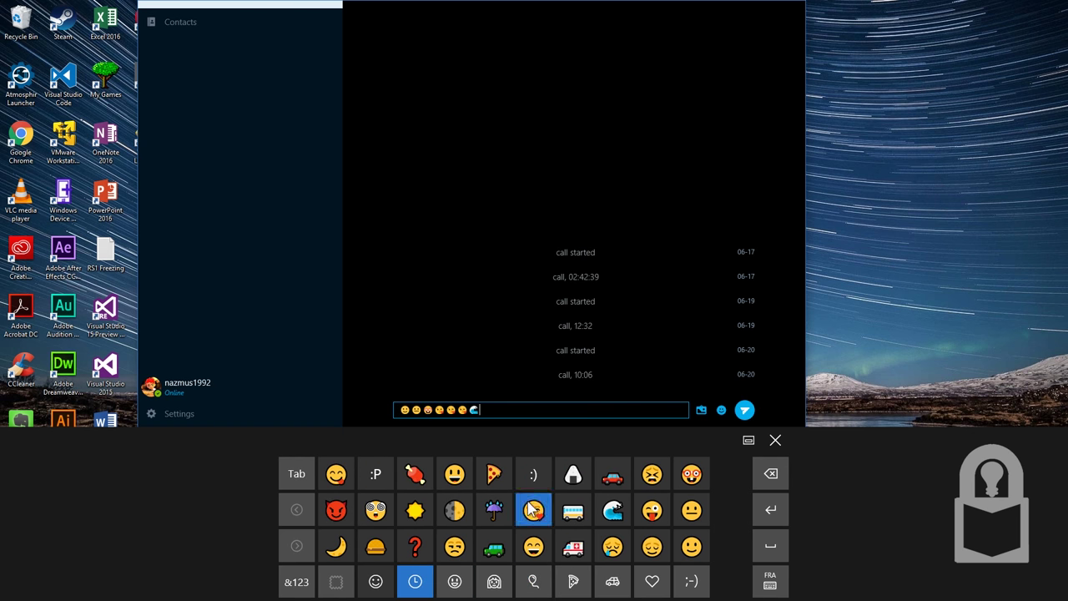
triple_click(415, 510)
click(376, 510)
click(336, 545)
click(423, 490)
click(494, 510)
click(533, 509)
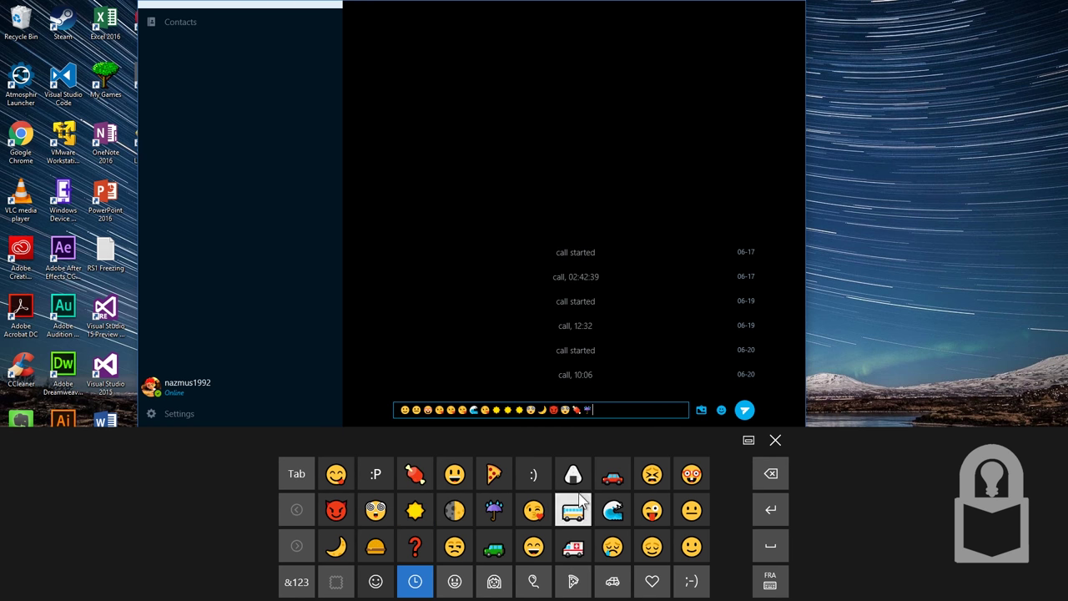
click(613, 509)
click(494, 509)
double_click(494, 513)
triple_click(573, 545)
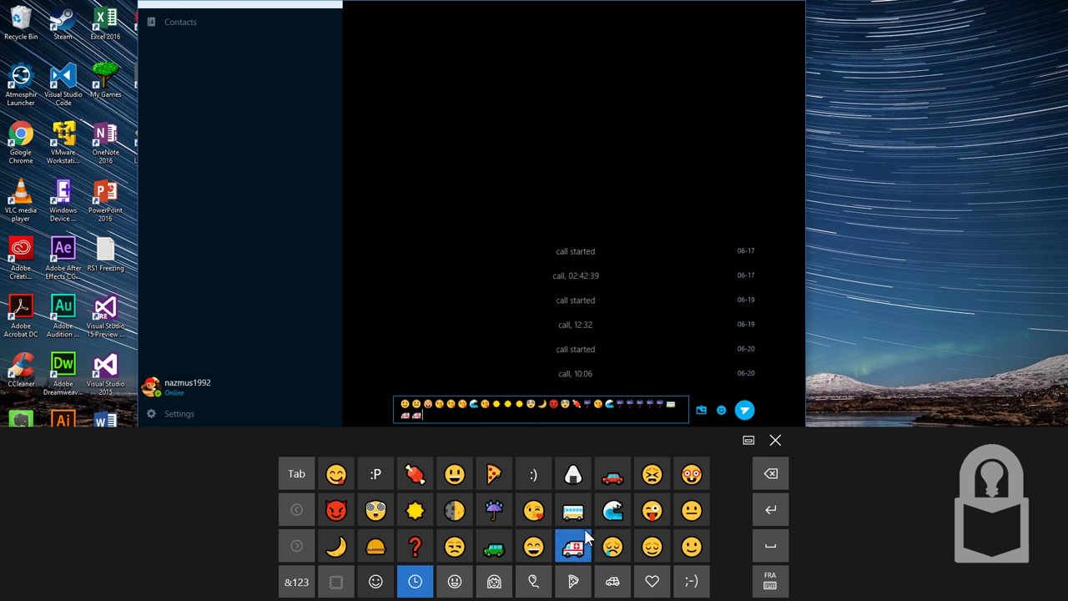
click(533, 546)
click(375, 545)
double_click(376, 510)
click(454, 509)
click(494, 510)
Add a few more emojis, then celebration and object emojis from the objects category
click(453, 509)
click(414, 473)
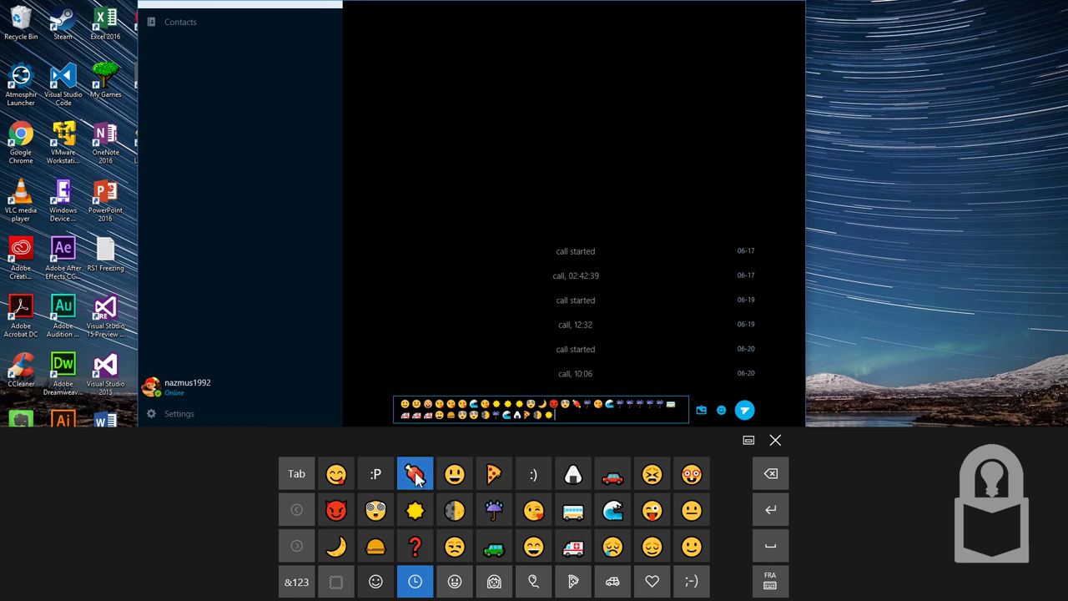
click(652, 510)
click(533, 582)
click(454, 545)
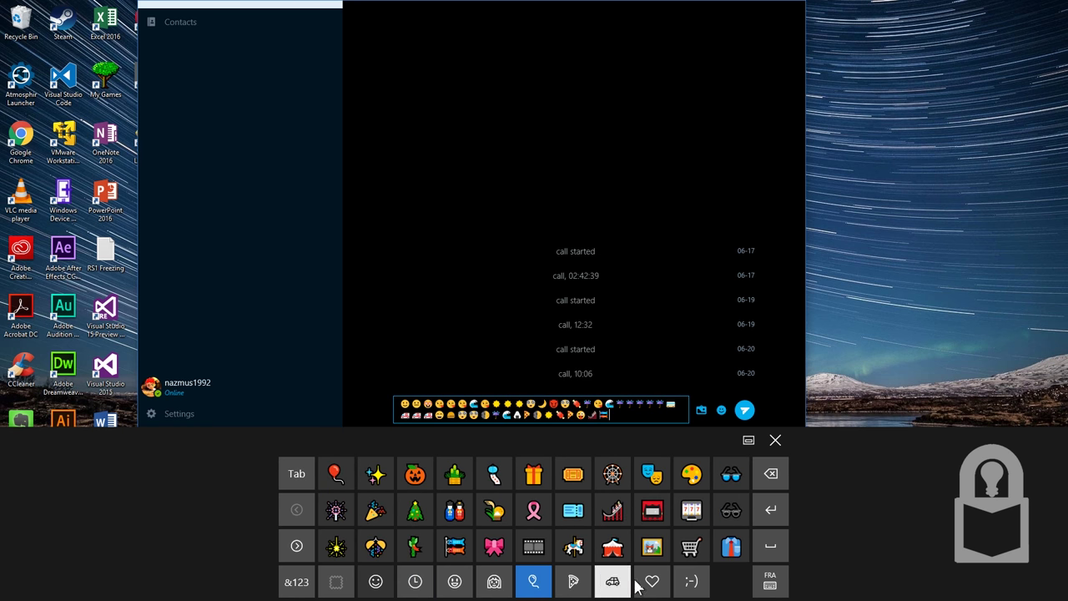
click(651, 581)
click(612, 545)
click(533, 510)
click(573, 510)
Show the vehicle emojis on the touch keyboard's emoji panel
click(612, 581)
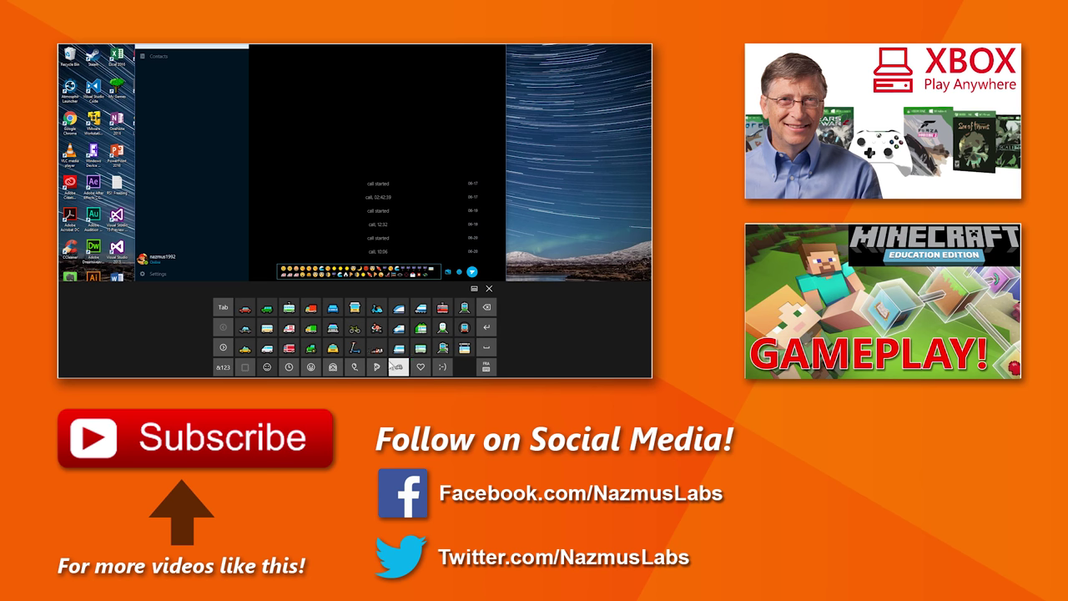